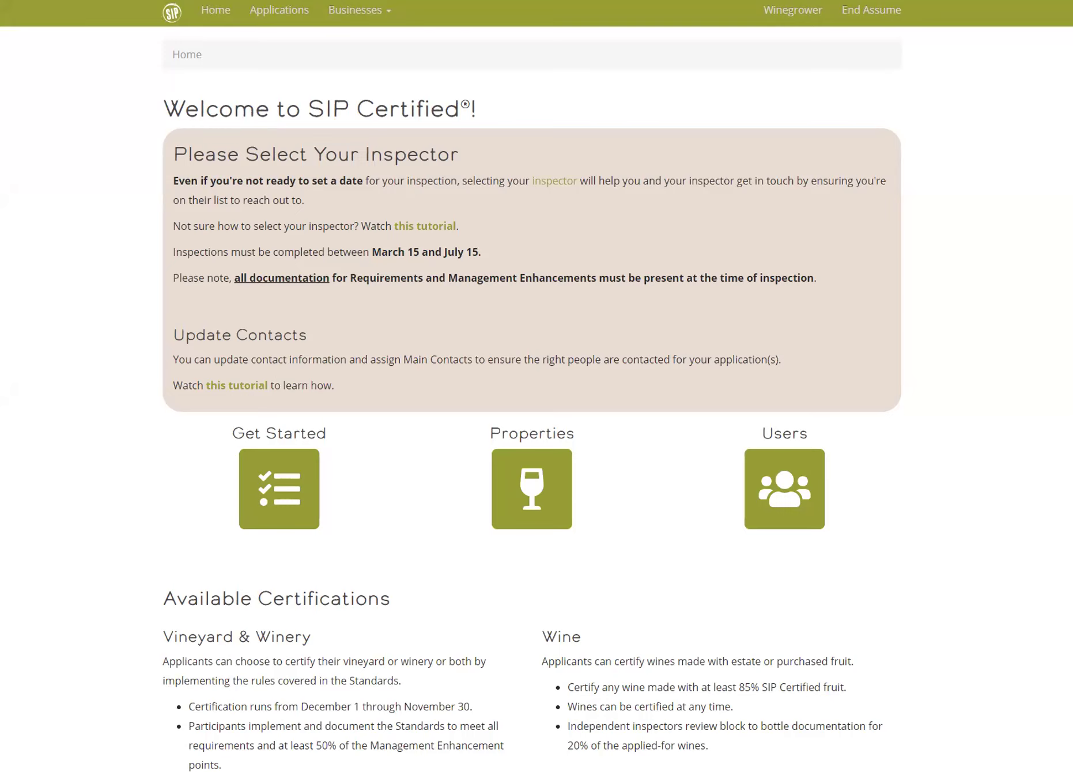
# Go to the Properties page from the SIP Certified home page.
pyautogui.click(541, 501)
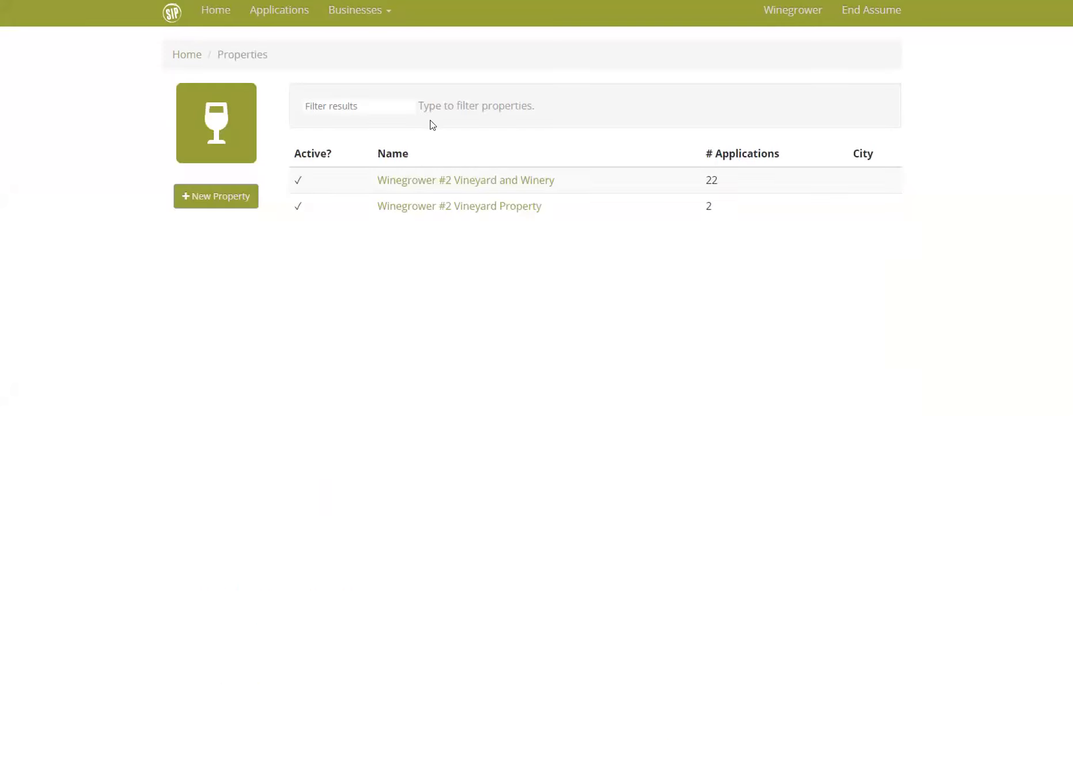
# Open the 2024 El Camino ranch under Winegrower #2 Vineyard and Winery's ranches.
pyautogui.click(460, 179)
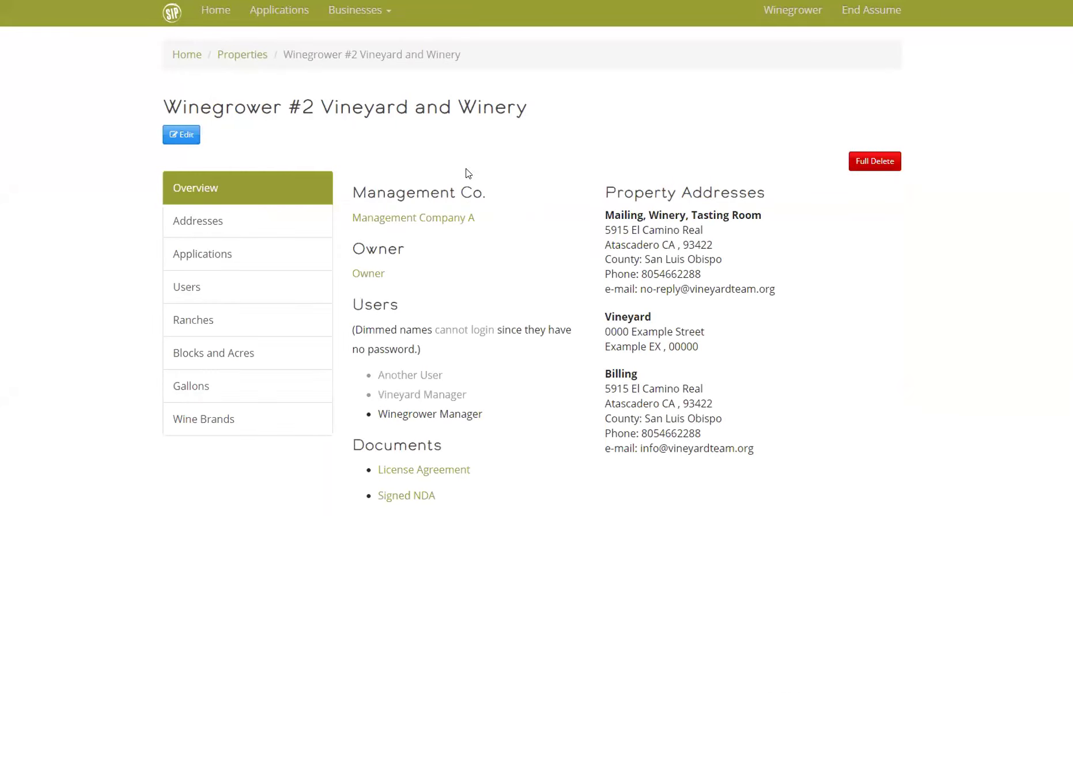
pyautogui.click(274, 319)
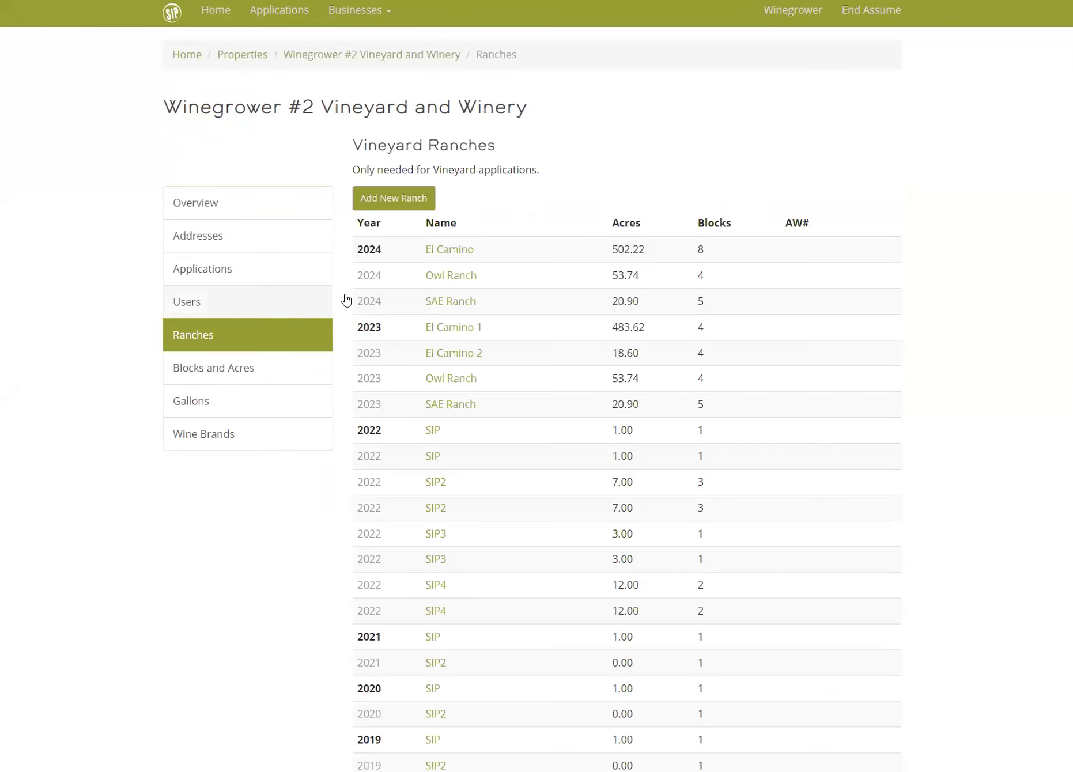
pyautogui.click(458, 253)
# Enter AW1234, AGL123456789 and APNs 123-123-123, 234-234-234, opt into TNA, and save.
pyautogui.click(506, 259)
pyautogui.write('AW1234')
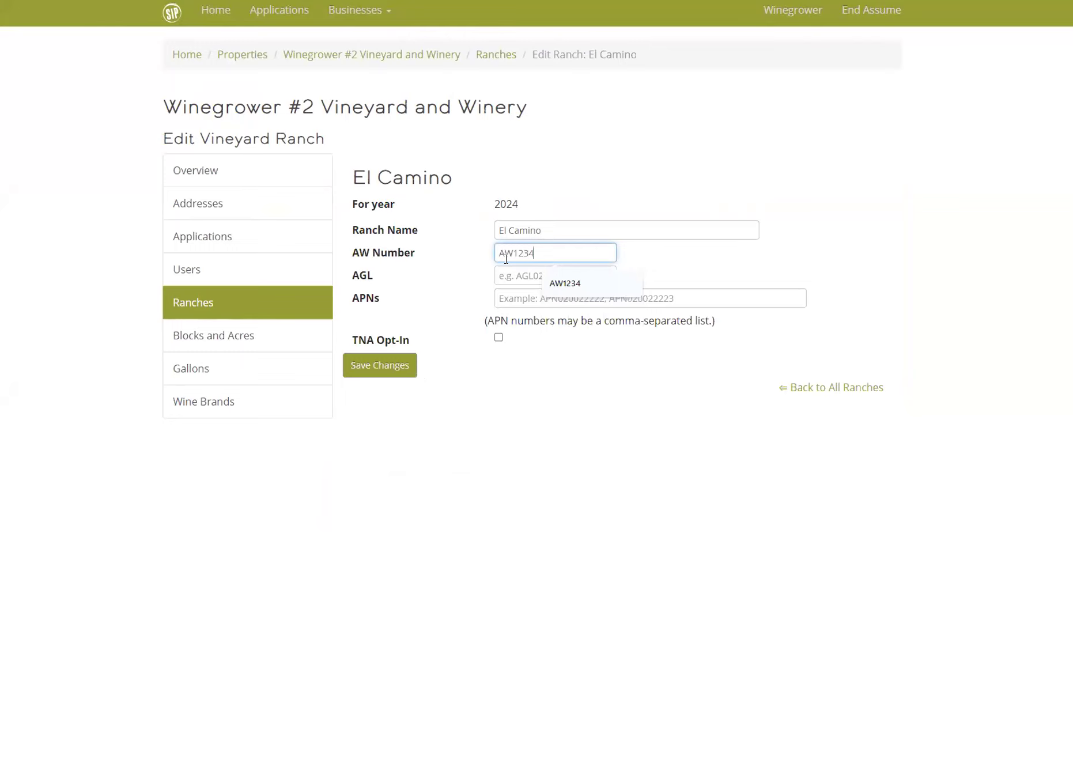
pyautogui.press('Tab')
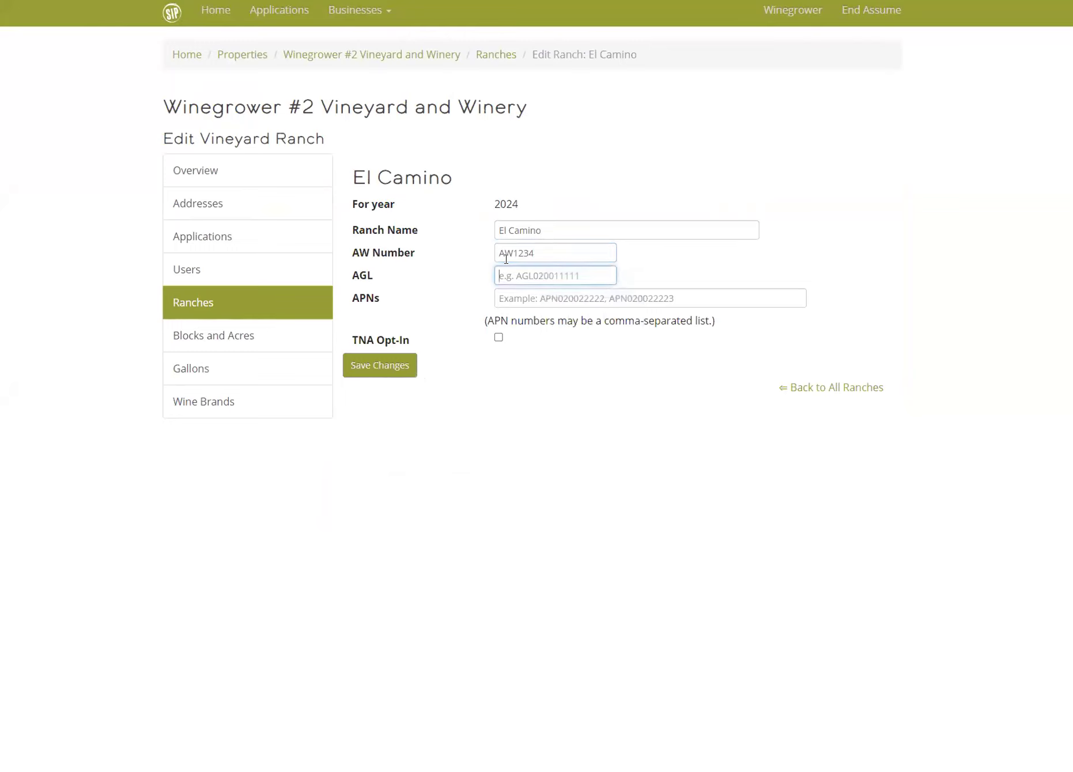
pyautogui.write('AGL123456789')
pyautogui.press('Tab')
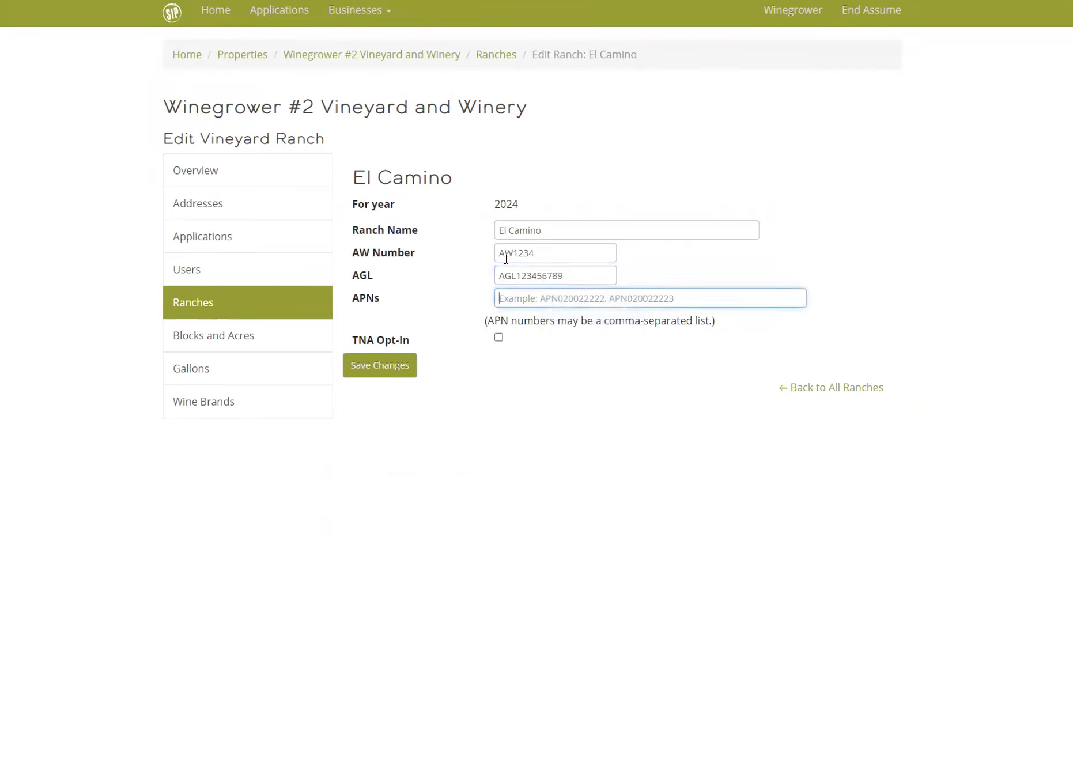
pyautogui.write('123-123')
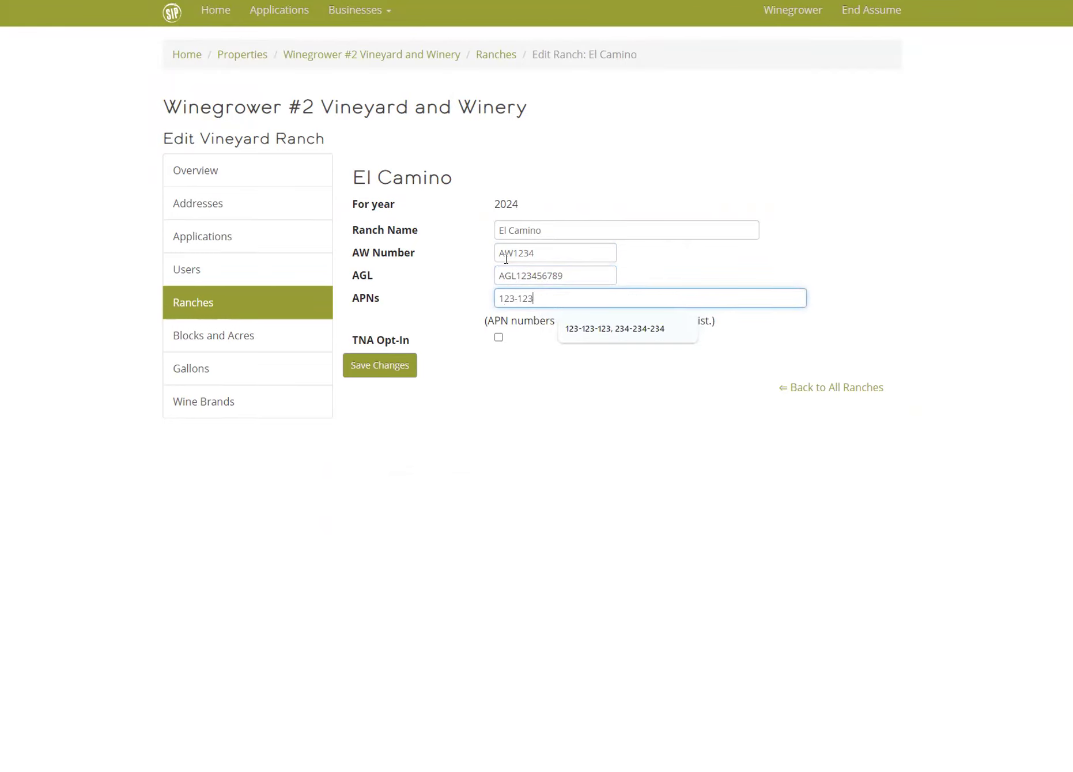
pyautogui.write('-123, 234-234-234')
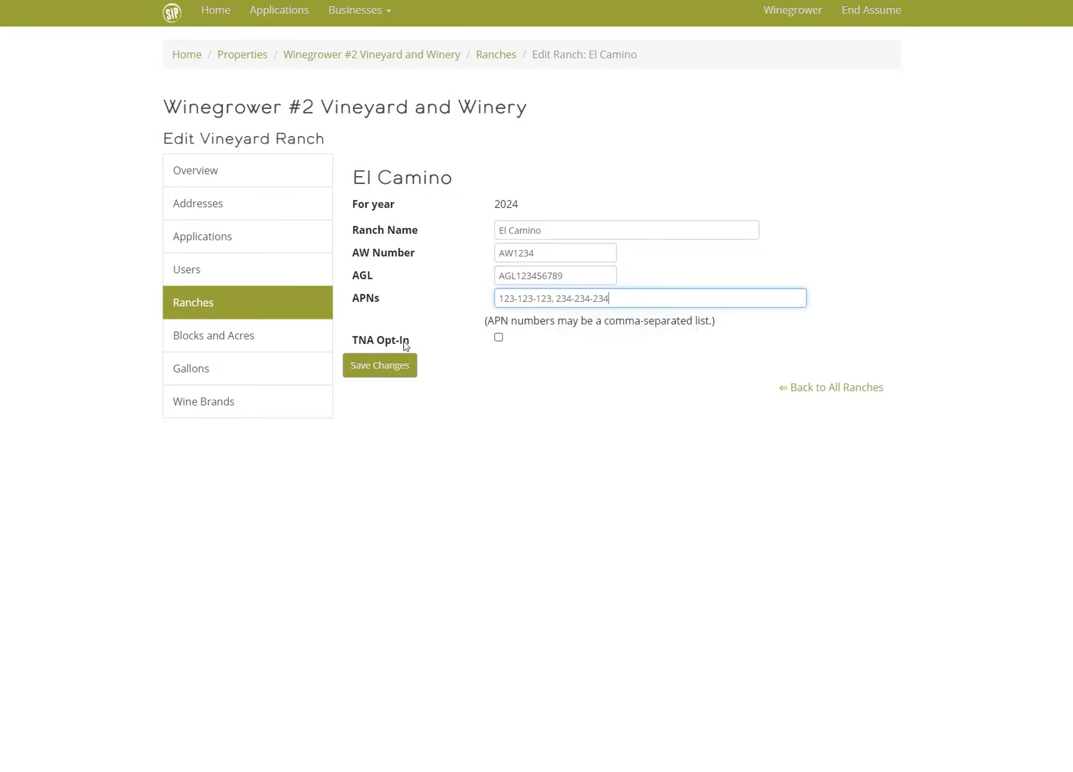
pyautogui.click(499, 337)
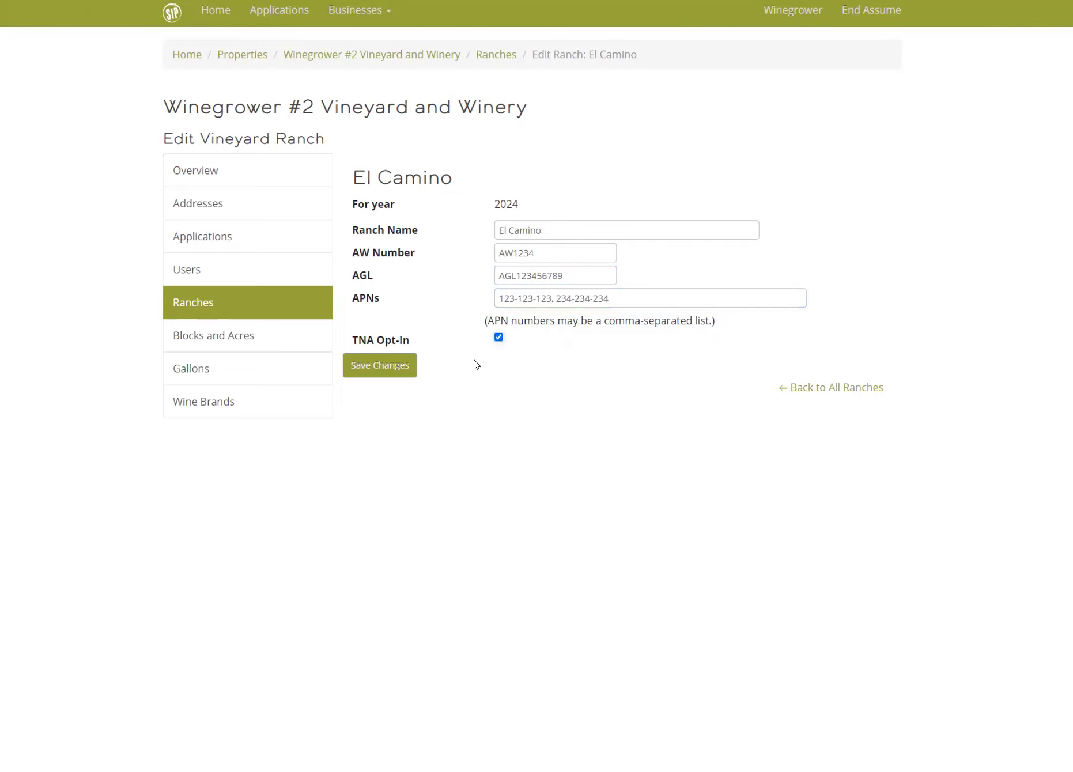
pyautogui.click(411, 373)
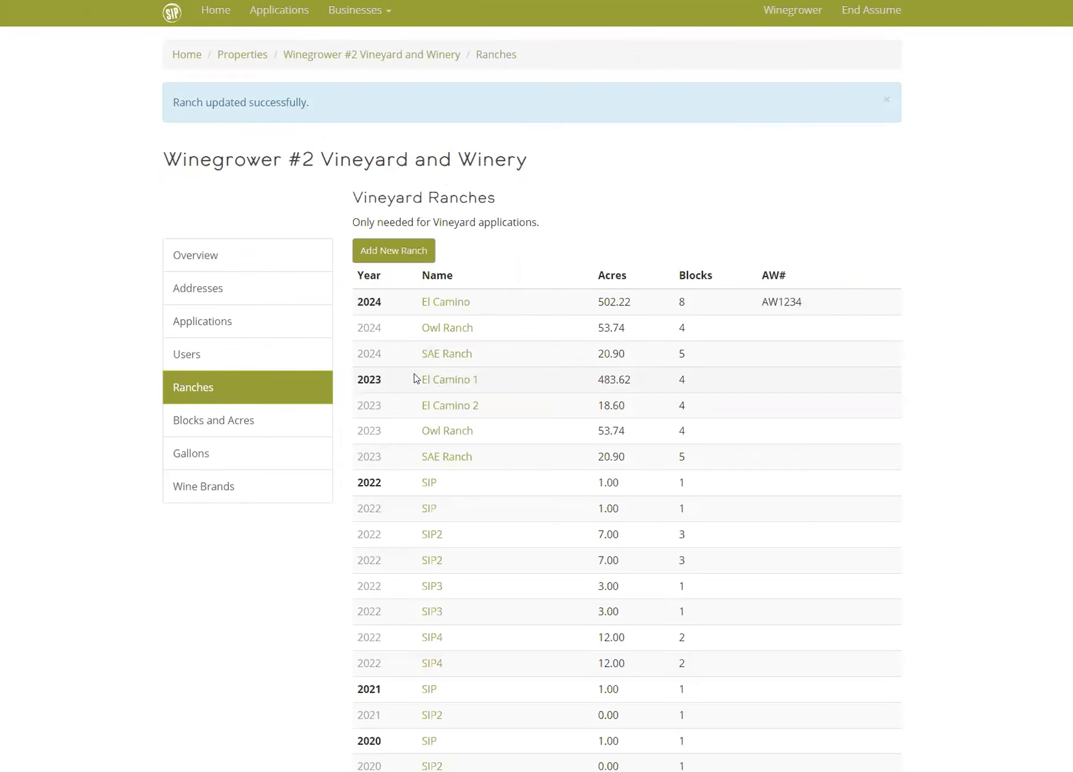
# Re-save El Camino with TNA opt-in on, check its blocks, then return to the ranch list.
pyautogui.click(455, 304)
pyautogui.click(499, 337)
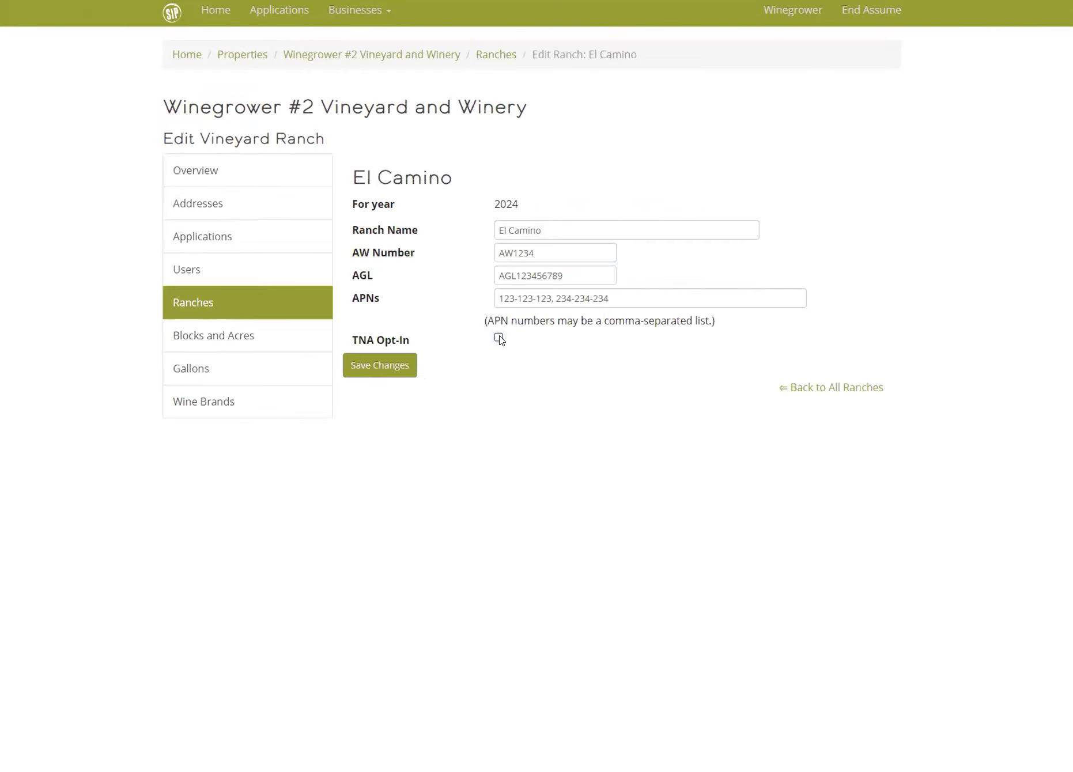
pyautogui.click(410, 367)
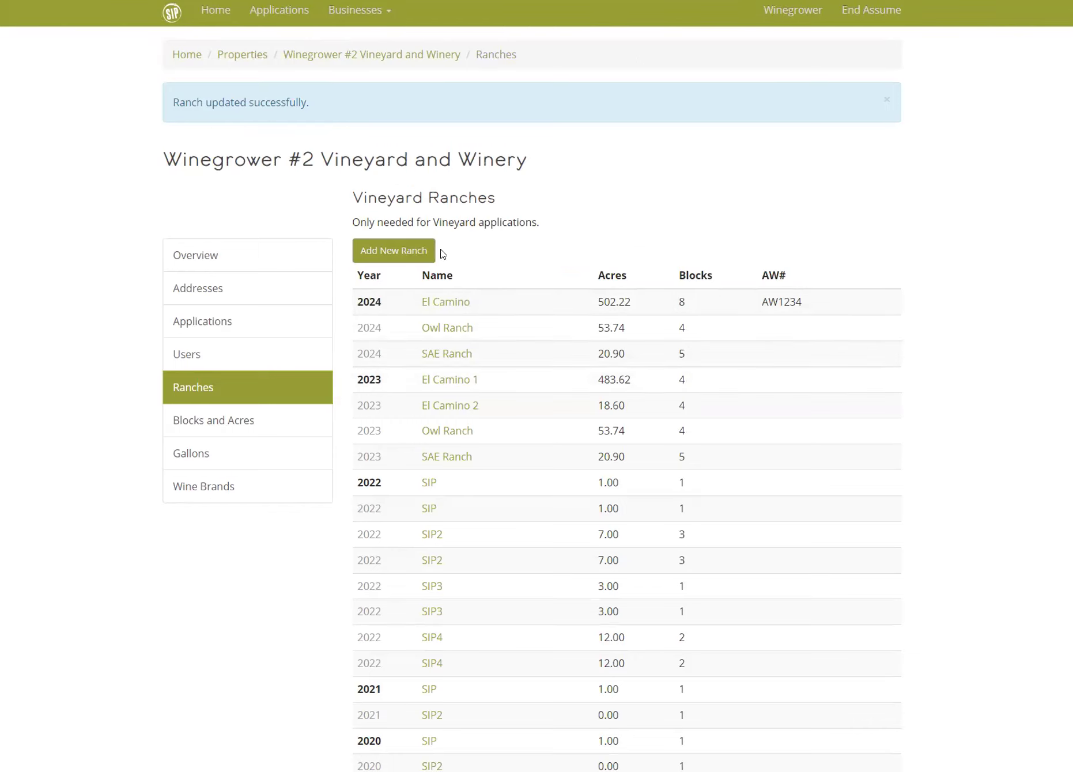
pyautogui.click(260, 425)
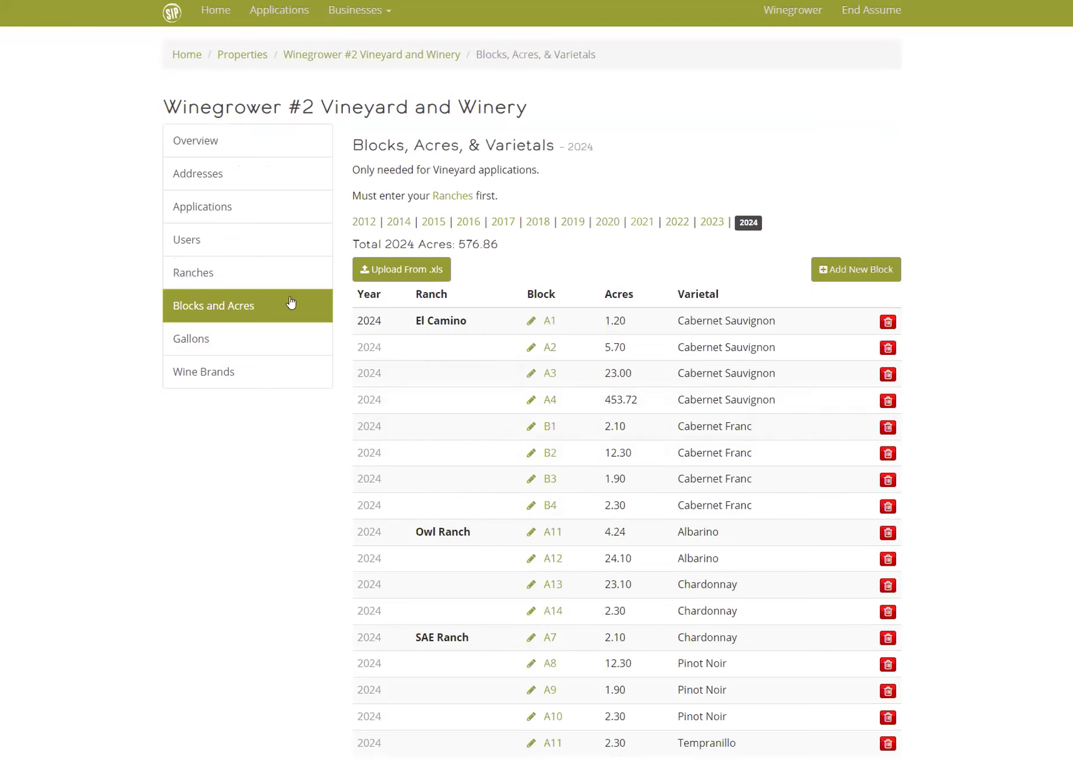
pyautogui.click(276, 272)
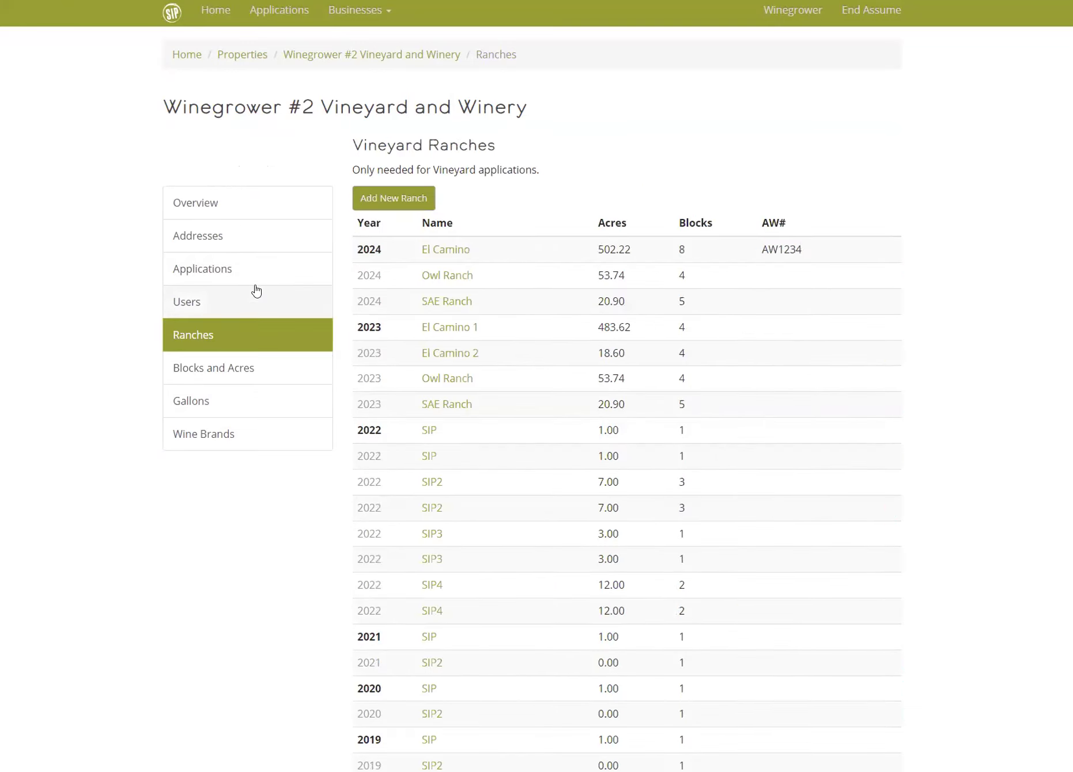
# Add ranch CCVT with AW1234, AGL234567891 and APN 568-568-568.
pyautogui.click(411, 199)
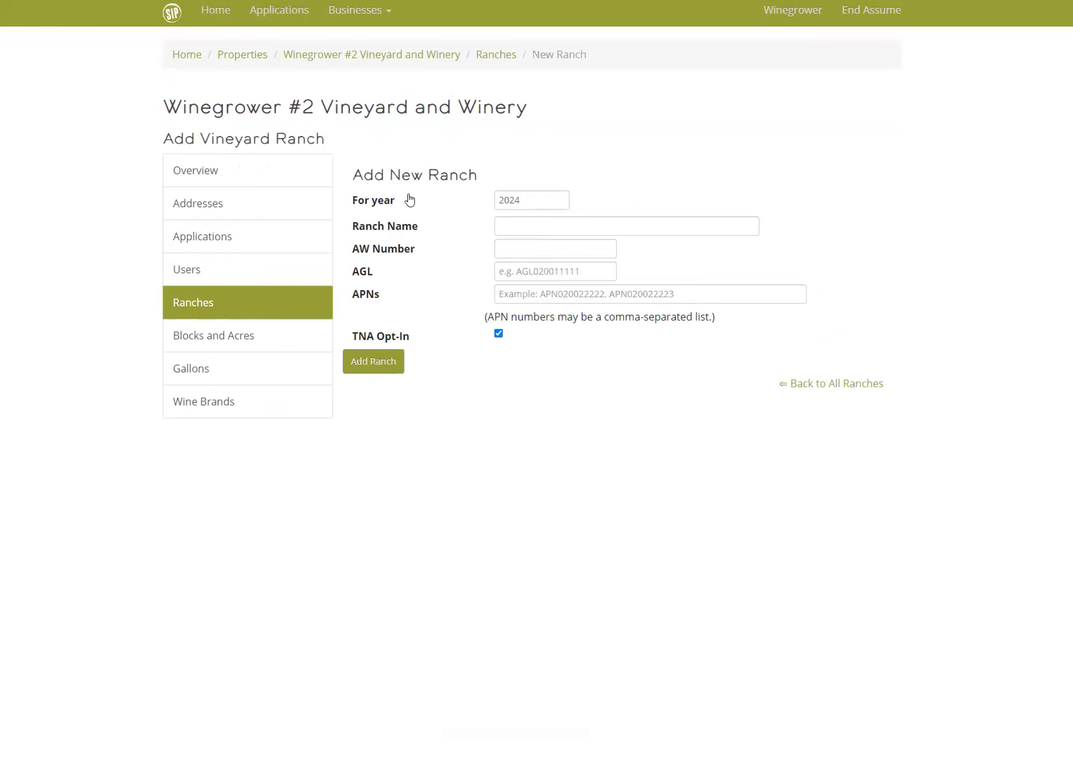
pyautogui.click(513, 224)
pyautogui.write('CC')
pyautogui.press('Tab')
pyautogui.write('AW1234')
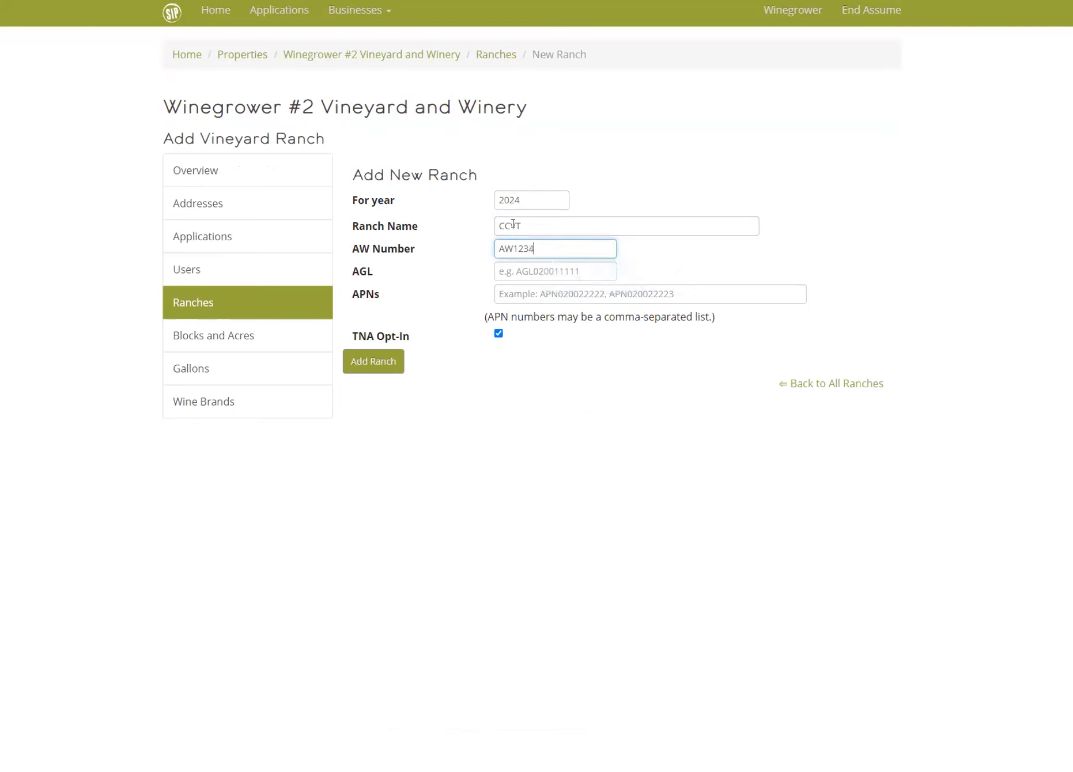
pyautogui.press('Tab')
pyautogui.write('AG')
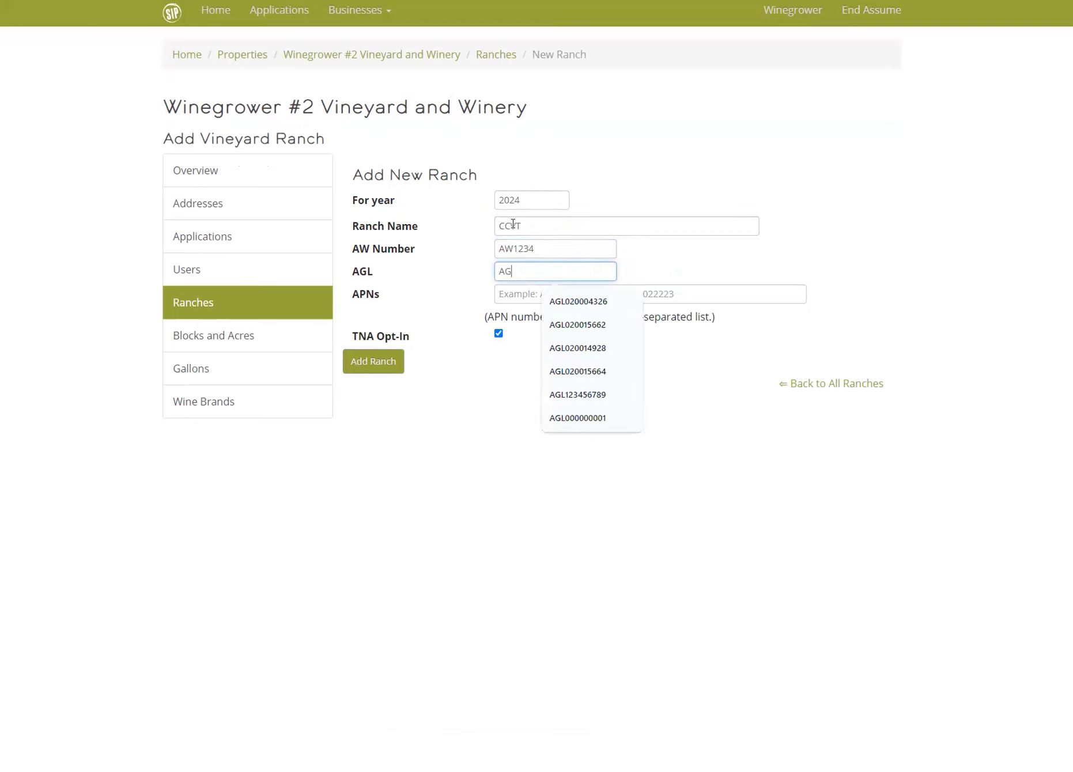
pyautogui.write('L234567891')
pyautogui.press('Tab')
pyautogui.write('568-568-568')
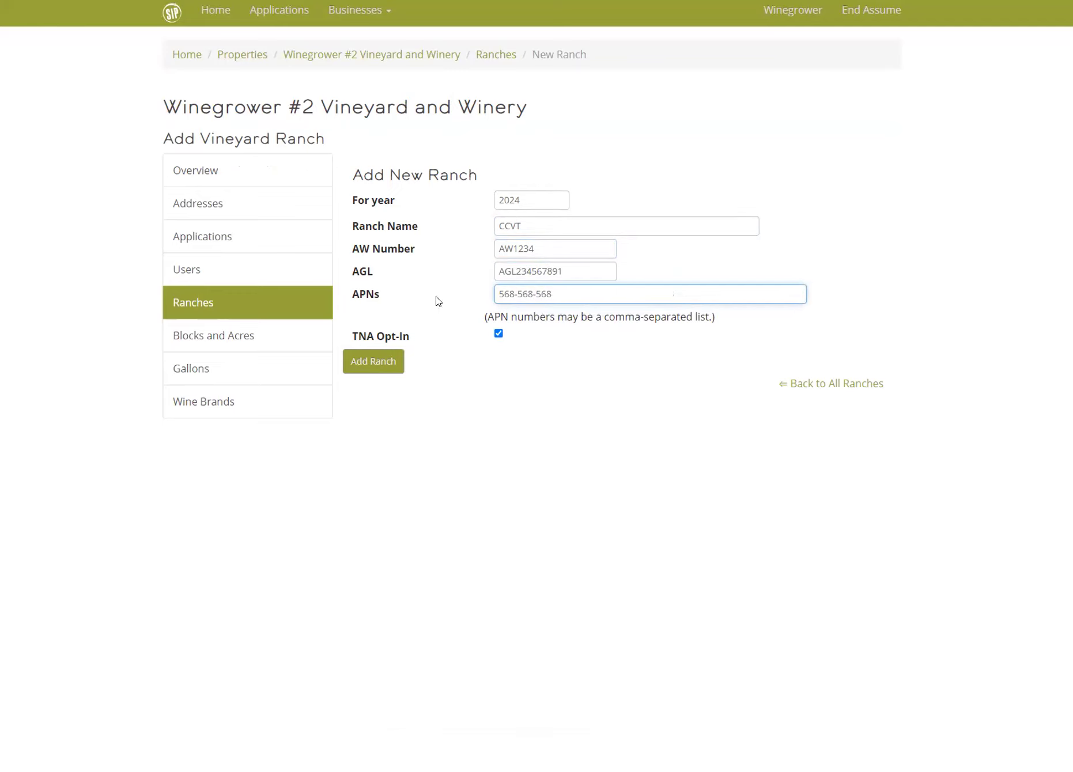
pyautogui.click(359, 361)
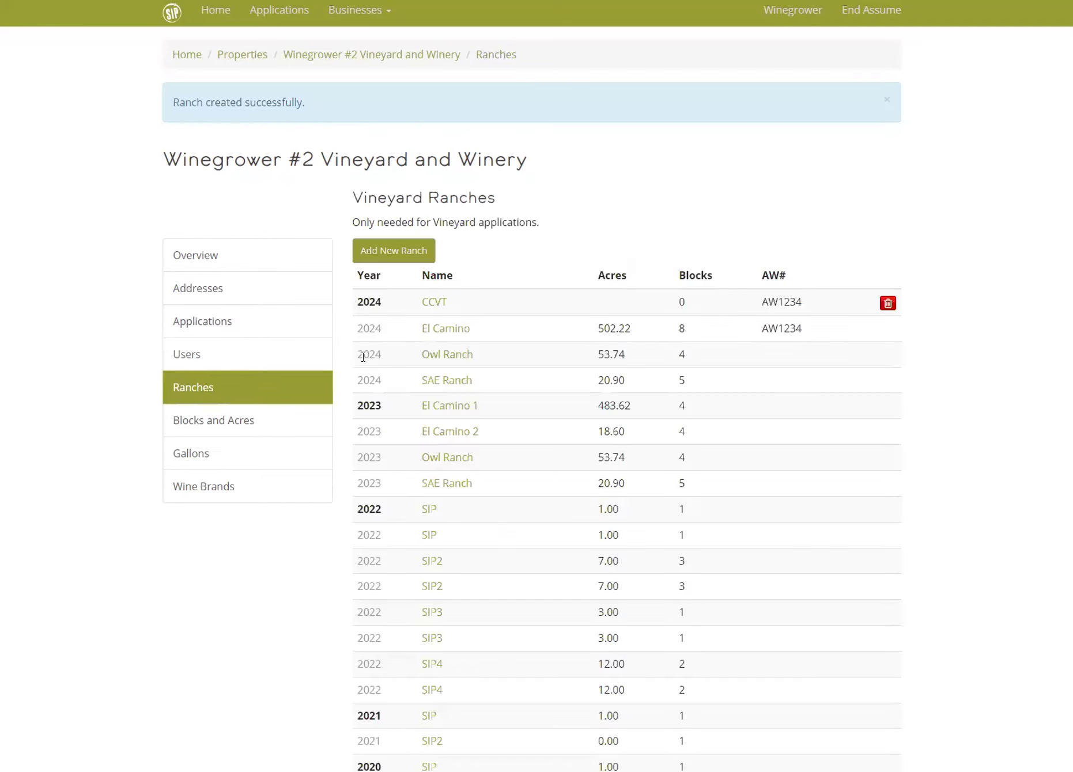
# Reassign block B4 (2.30 acres, Cabernet Franc) to the CCVT ranch and return to the blocks list.
pyautogui.click(273, 420)
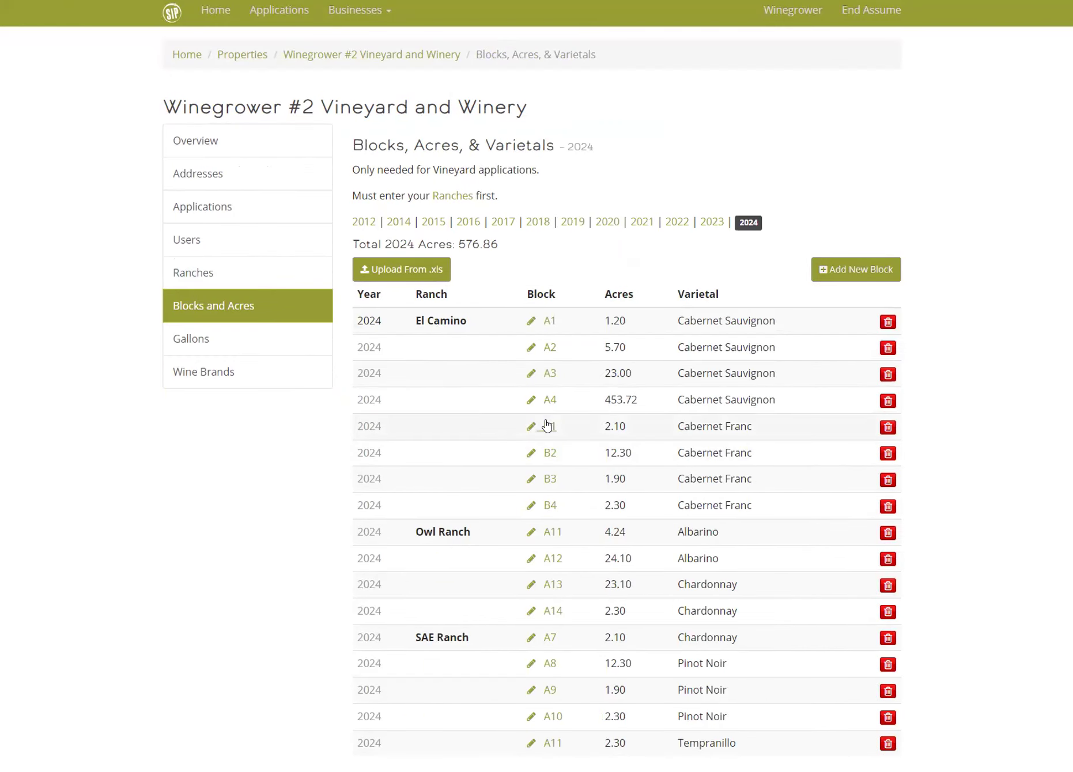
pyautogui.click(549, 506)
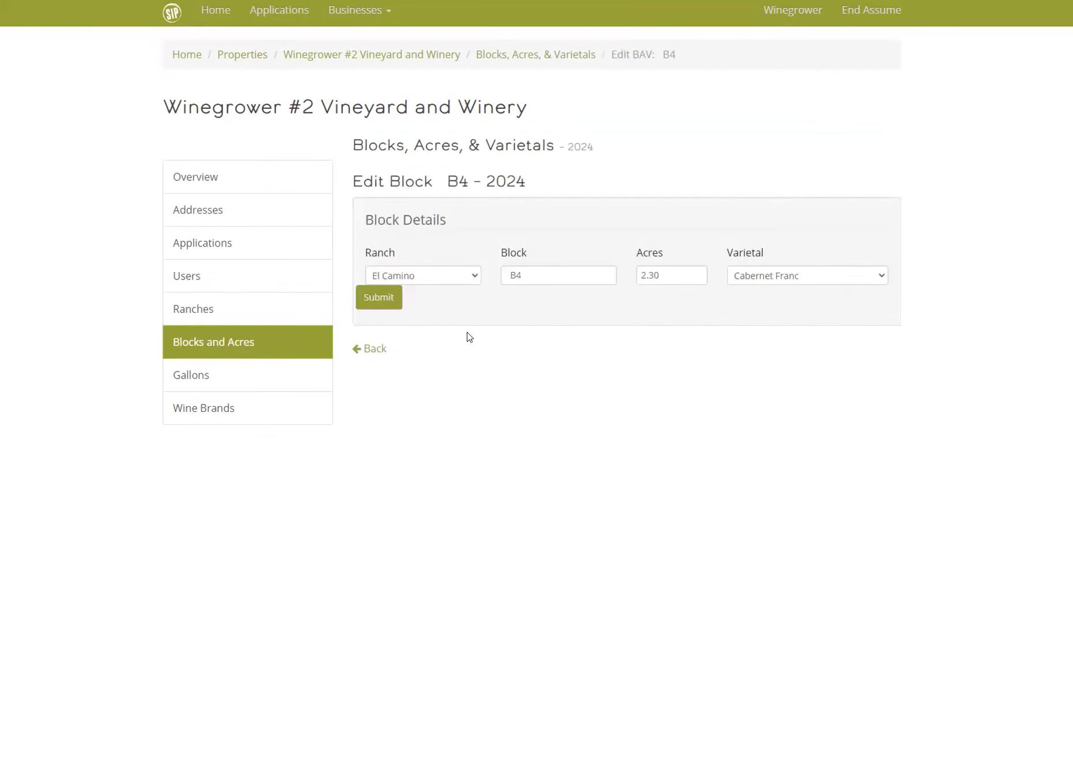
pyautogui.click(455, 277)
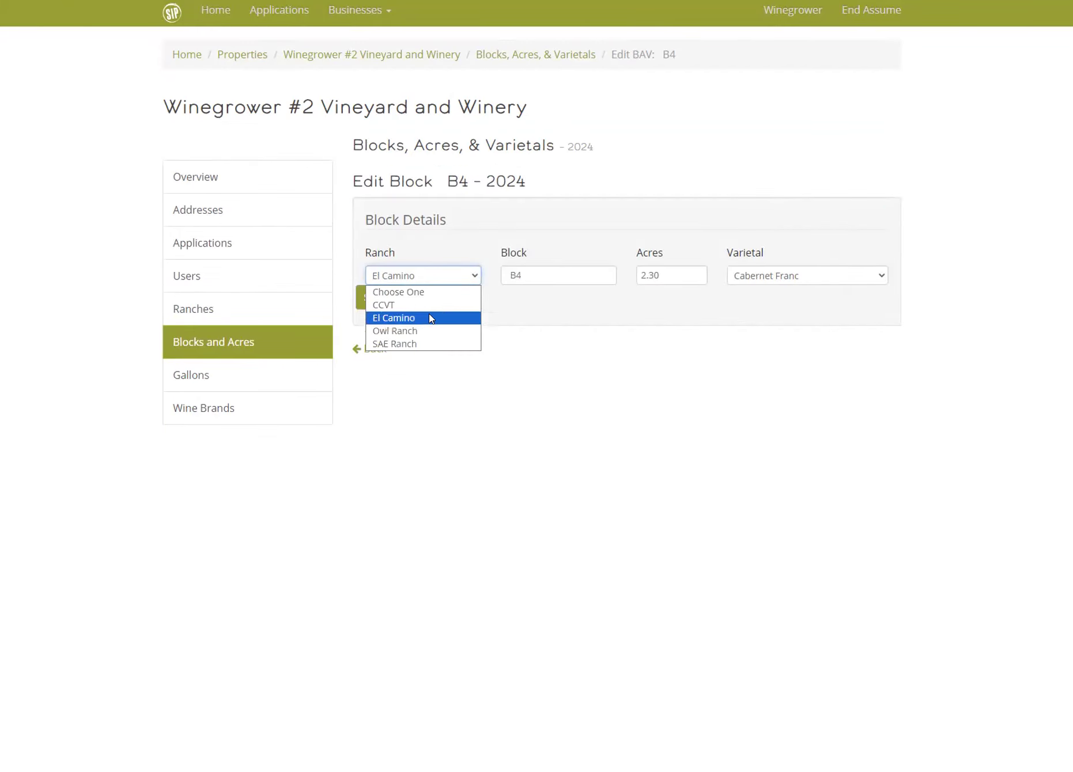
pyautogui.click(407, 305)
pyautogui.click(391, 299)
pyautogui.click(371, 400)
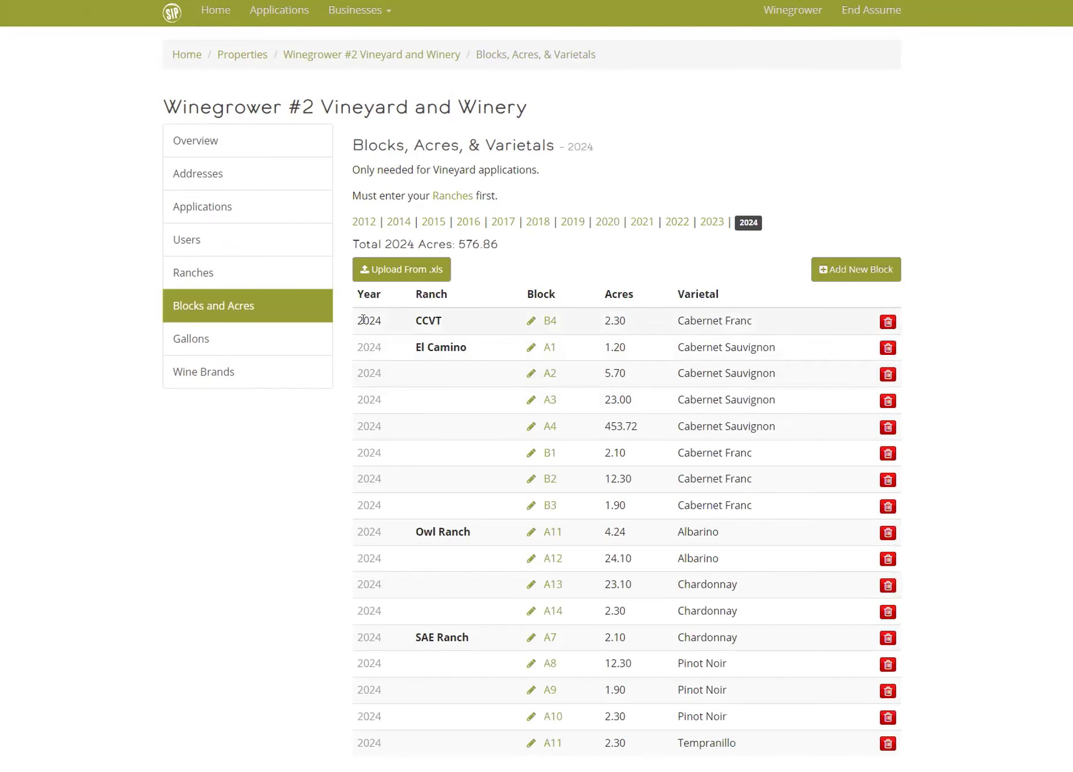
# Copy the 2024 blocks table rows and reopen the Upload From .xls page.
pyautogui.click(397, 274)
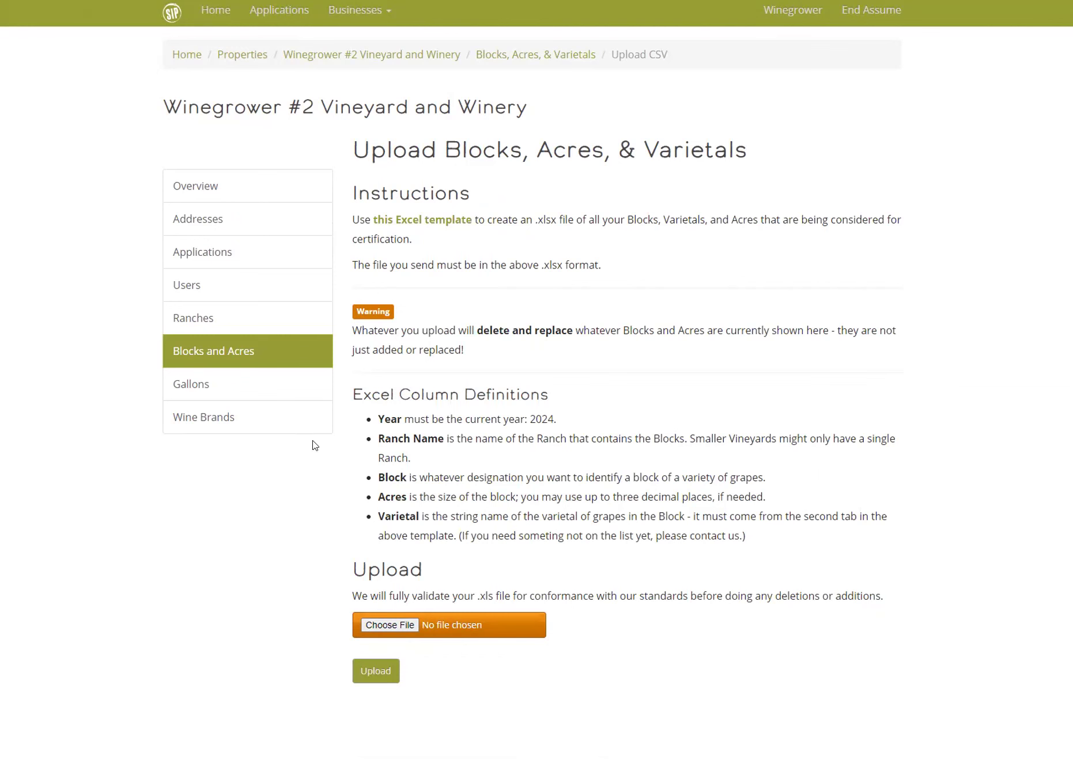
pyautogui.click(245, 355)
pyautogui.moveTo(353, 318); pyautogui.dragTo(744, 747)
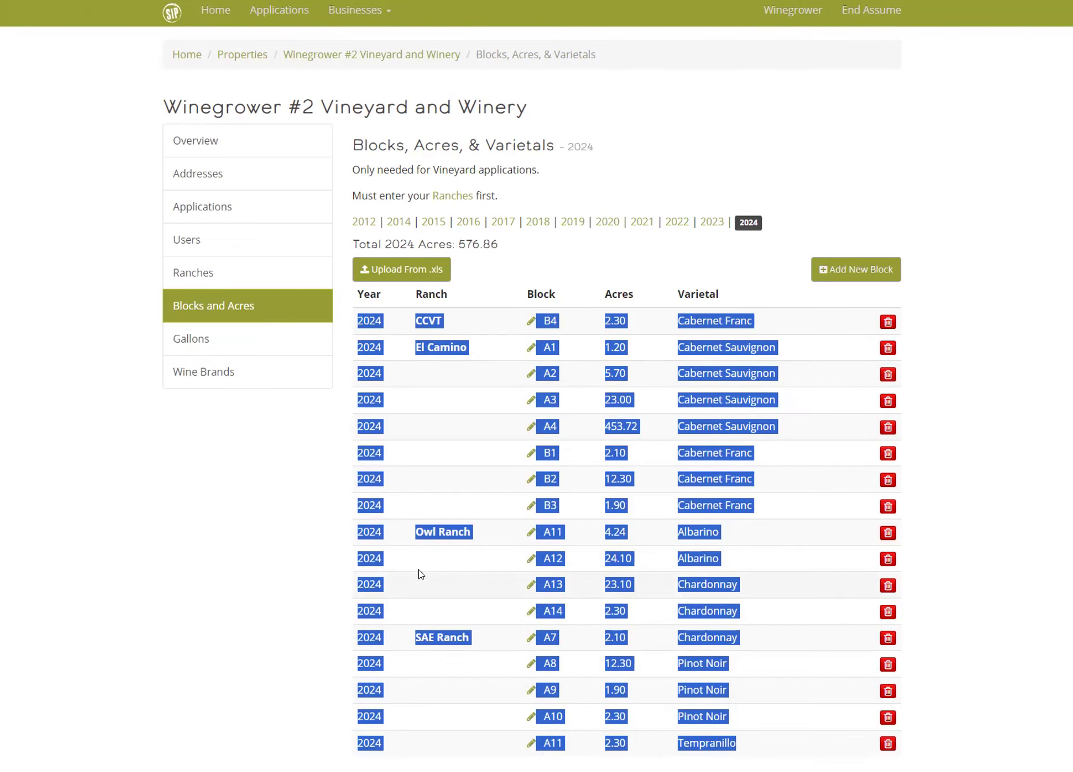
pyautogui.click(414, 279)
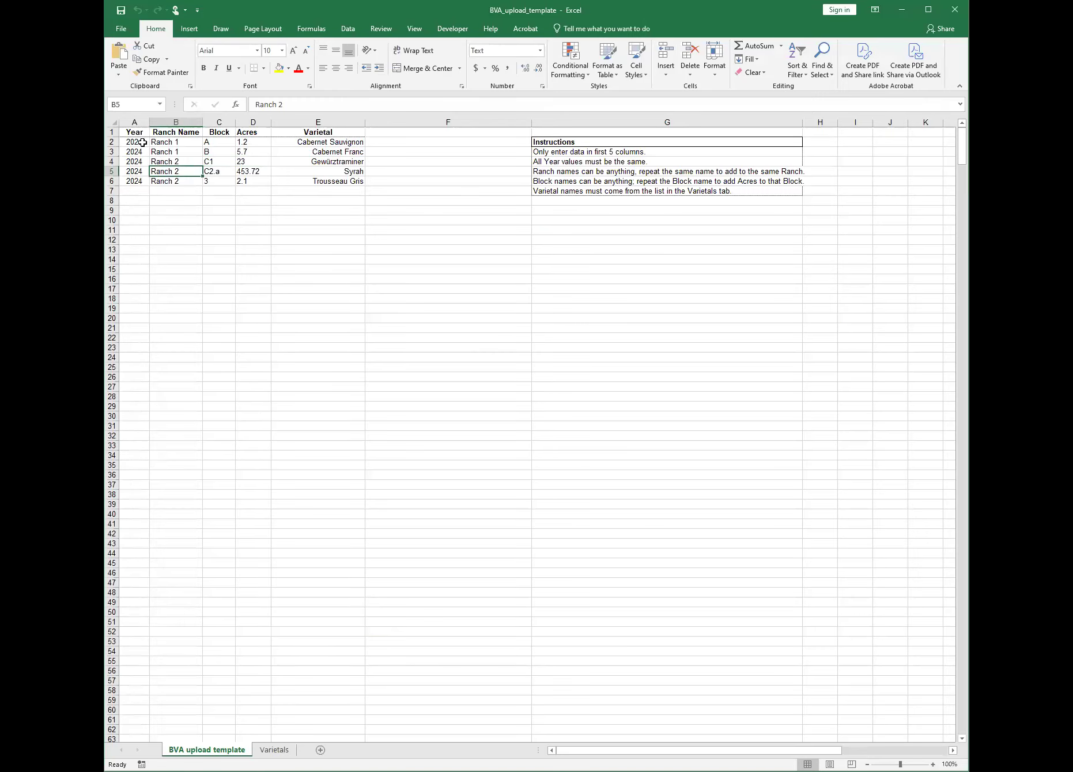
# Paste the copied block rows into the template at A2, matching destination formatting.
pyautogui.click(138, 142)
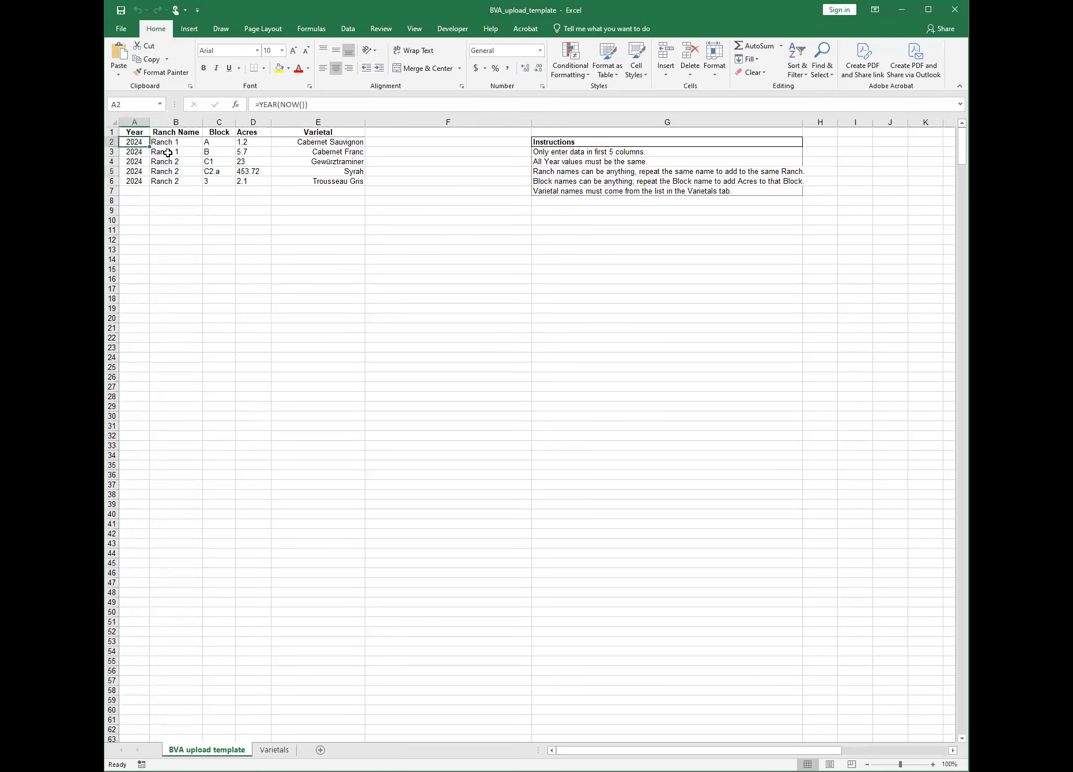
pyautogui.write('2024\tCCVT\tB4\t2.3\tCabernet Franc 2024\tEl Camino\tA1\t1.2\tCabernet Sauvignon 2024\t\tA2\t5.7\tCabernet Sauvignon 2024\t\tA3\t23\tCabernet Sauvignon 2024\t\tA4\t453.72\tCabernet Sauvignon 2024\t\tB1\t2.1\tCabernet Franc 2024\t\tB2\t12.3\tCabernet Franc 2024\t\tB3\t1.9\tCabernet Franc 2024\tOwl\tA11\t4.24\tAlbarino 2024\t\tA12\t24.1\tAlbarino 2024\t\tA13\t23.1\tChardonnay 2024\t\tA14\t2.3\tChardonnay 2024\tSAE Ranch\tA7\t2.1\tChardonnay 2024\t\tA8\t12.3\tPinot Noir 2024\t\tA9\t1.9\tPinot Noir 2024\t\tA10\t2.3\tPinot Noir 2024\t\tA11\t2.3\tTempranillo')
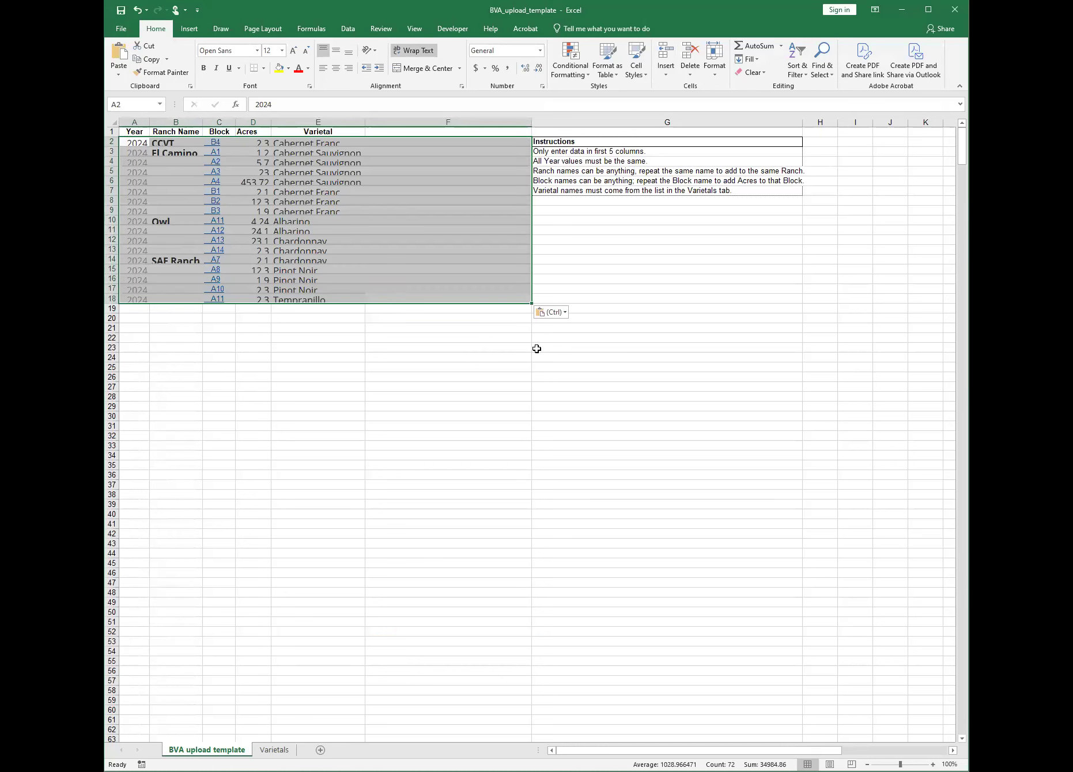
pyautogui.press('ctrl')
pyautogui.click(563, 345)
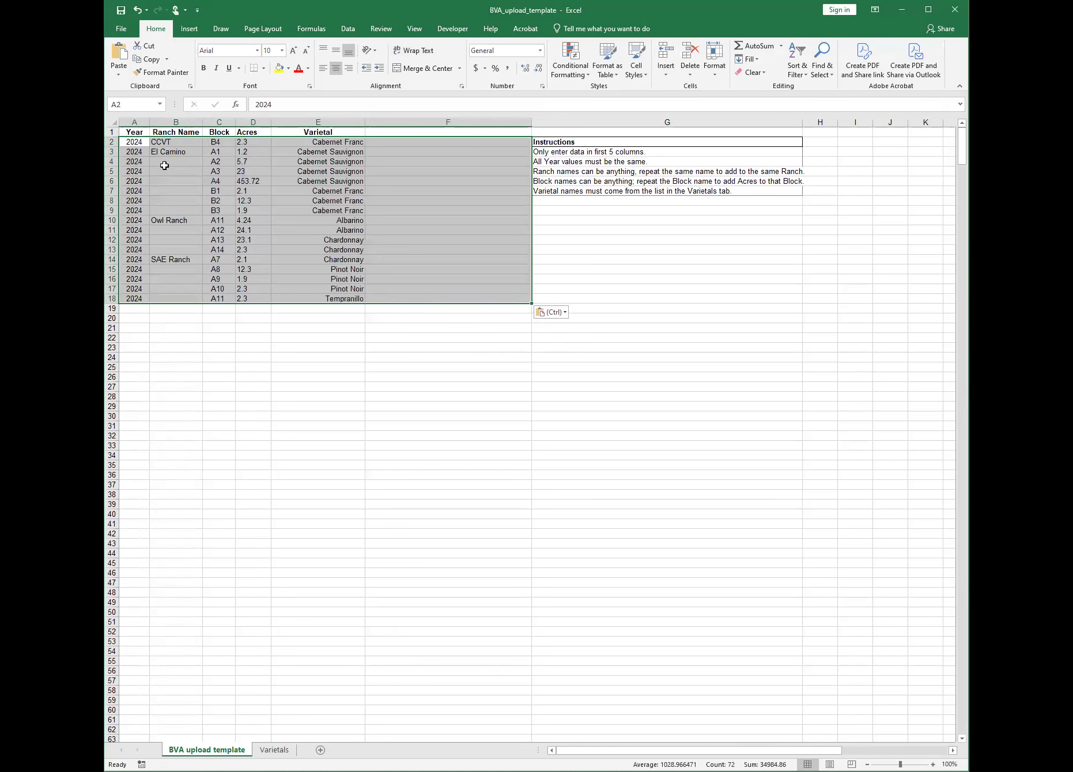
# Fill column B: El Camino to B6, CCVT in B7–B9, Owl Ranch to B13, SAE Ranch to B18.
pyautogui.moveTo(174, 151); pyautogui.dragTo(173, 181)
pyautogui.click(175, 222)
pyautogui.keyDown('shift'); pyautogui.click(175, 252); pyautogui.keyUp('shift')
pyautogui.hotkey('ctrl', 'd')
pyautogui.click(175, 259)
pyautogui.moveTo(203, 264); pyautogui.dragTo(204, 303)
pyautogui.moveTo(176, 192); pyautogui.dragTo(175, 211)
pyautogui.hotkey('ctrl', 'c')
pyautogui.click(176, 193)
pyautogui.hotkey('ctrl', 'v')
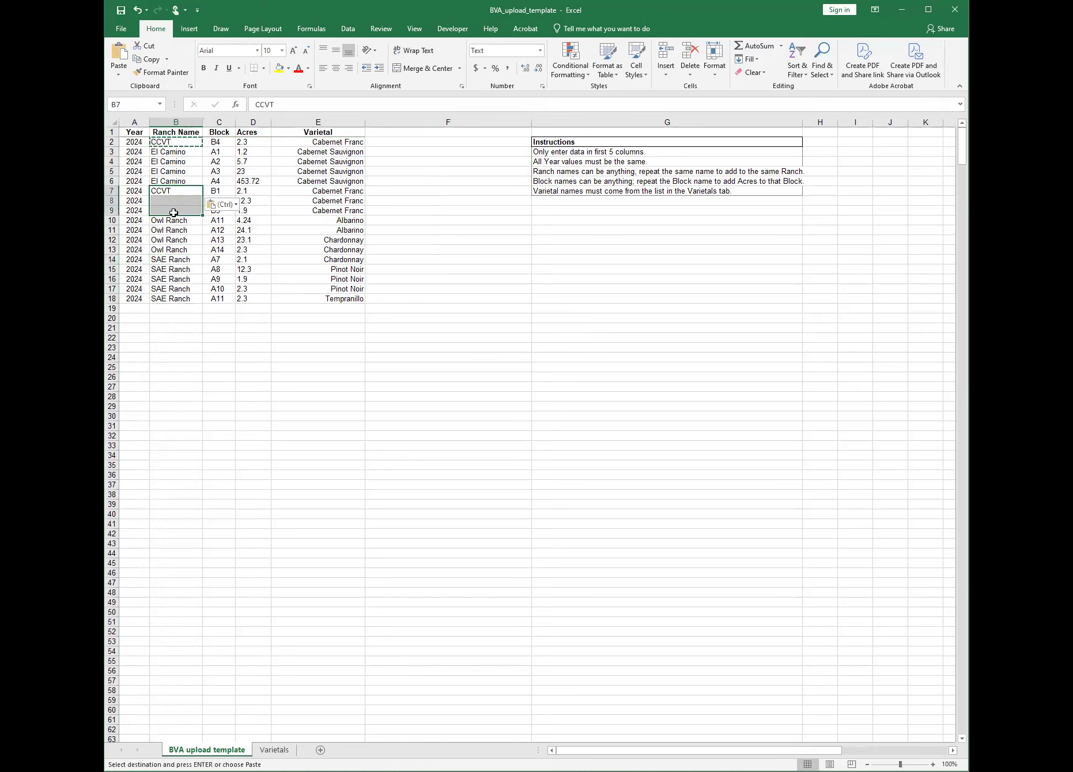
pyautogui.press('Return')
pyautogui.click(459, 284)
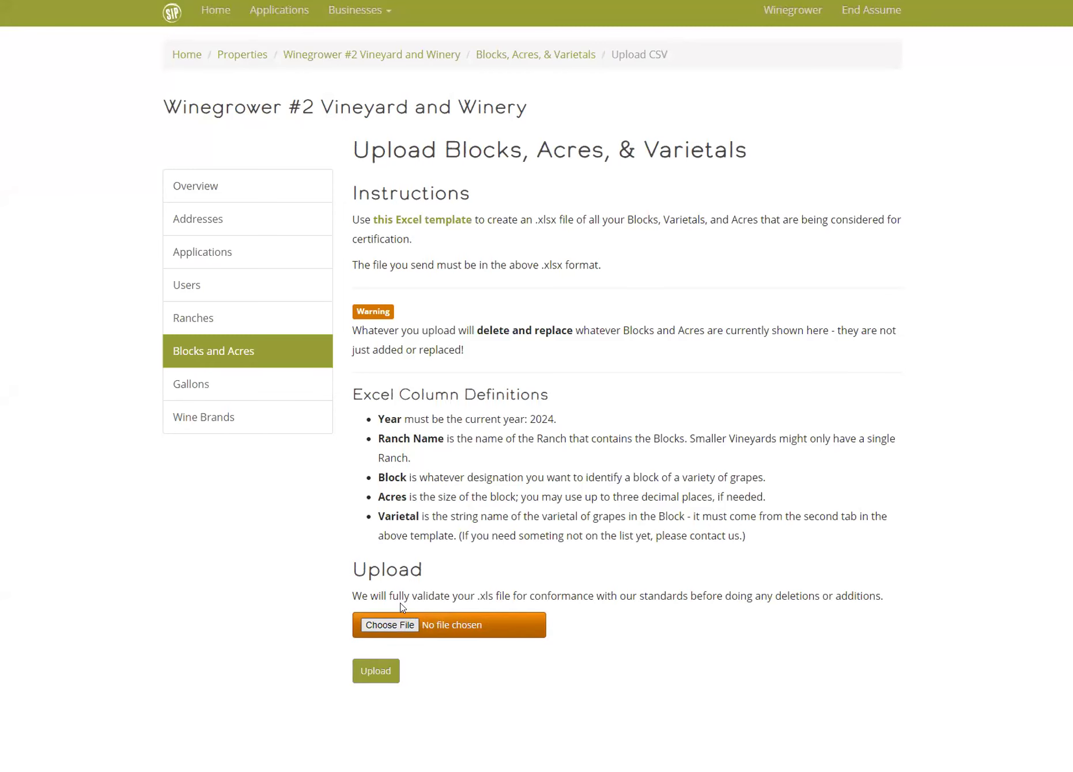
# Choose BVA_upload_template.xlsx on the SIP Certified upload page and upload it.
pyautogui.click(401, 623)
pyautogui.click(180, 27)
pyautogui.click(682, 431)
pyautogui.click(375, 672)
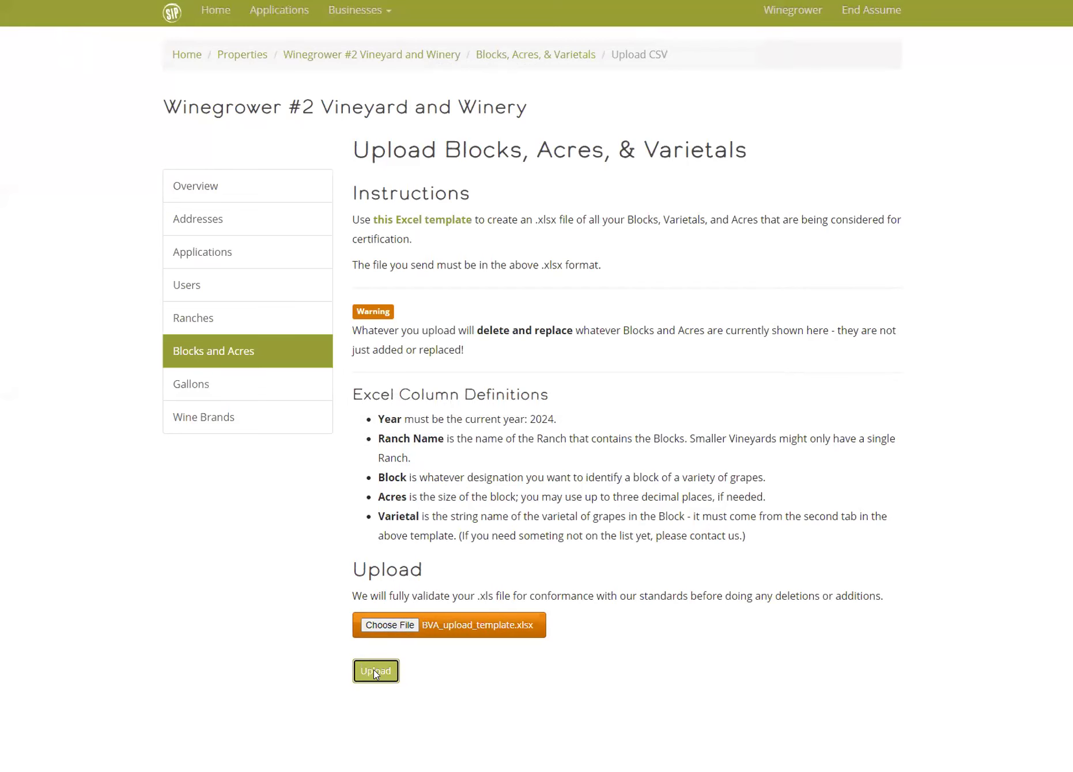